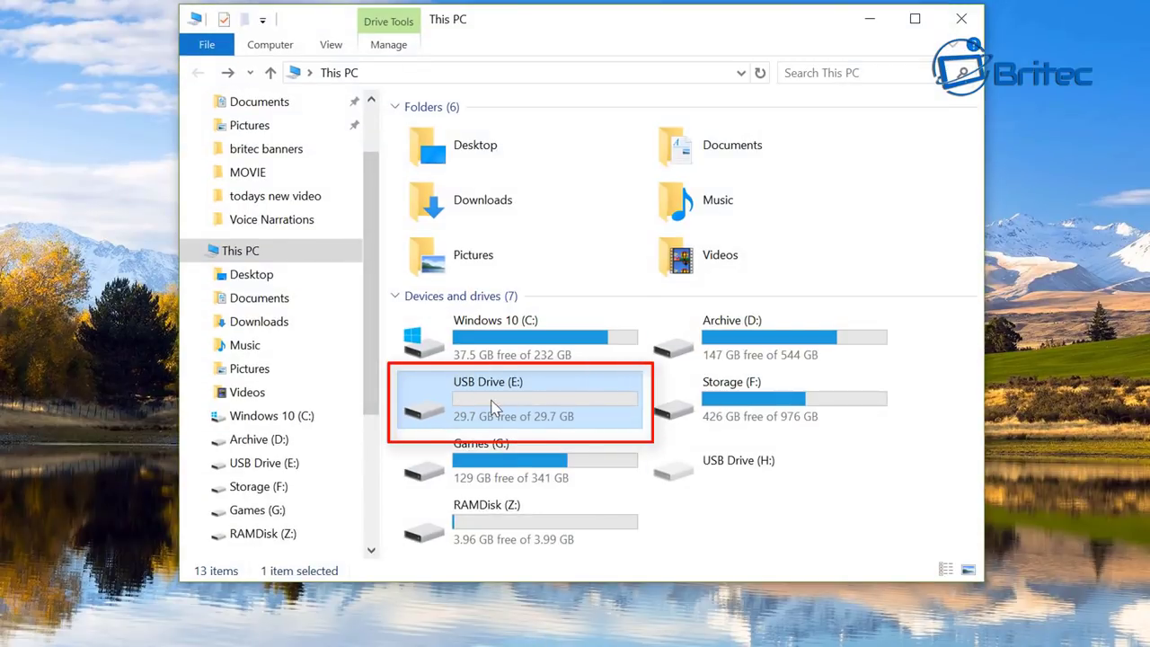
- Confirm USB Drive (E:) is empty, check its FAT32 General and Tools properties, then close Explorer
double_click(513, 406)
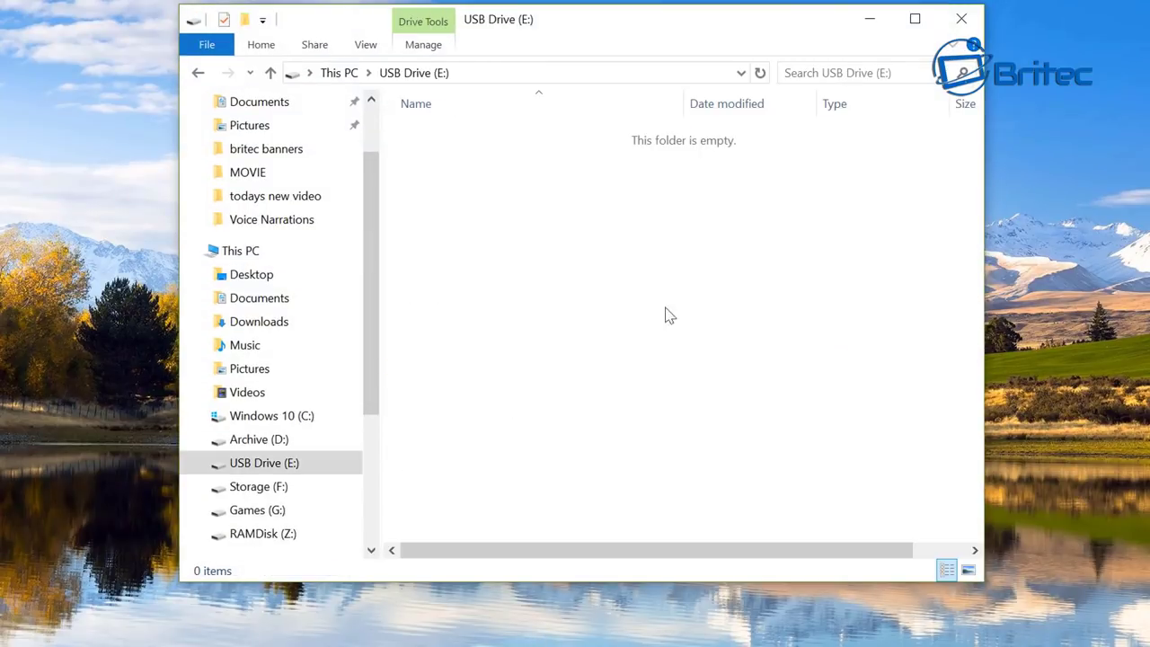
right_click(261, 471)
click(320, 448)
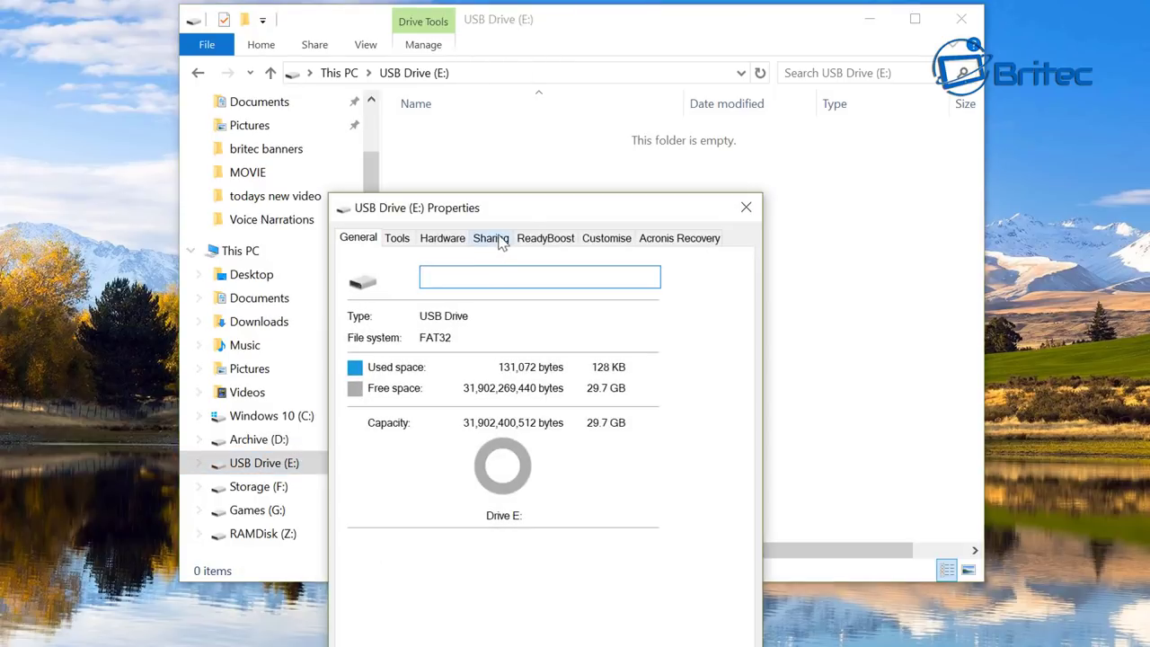
drag(508, 213, 536, 73)
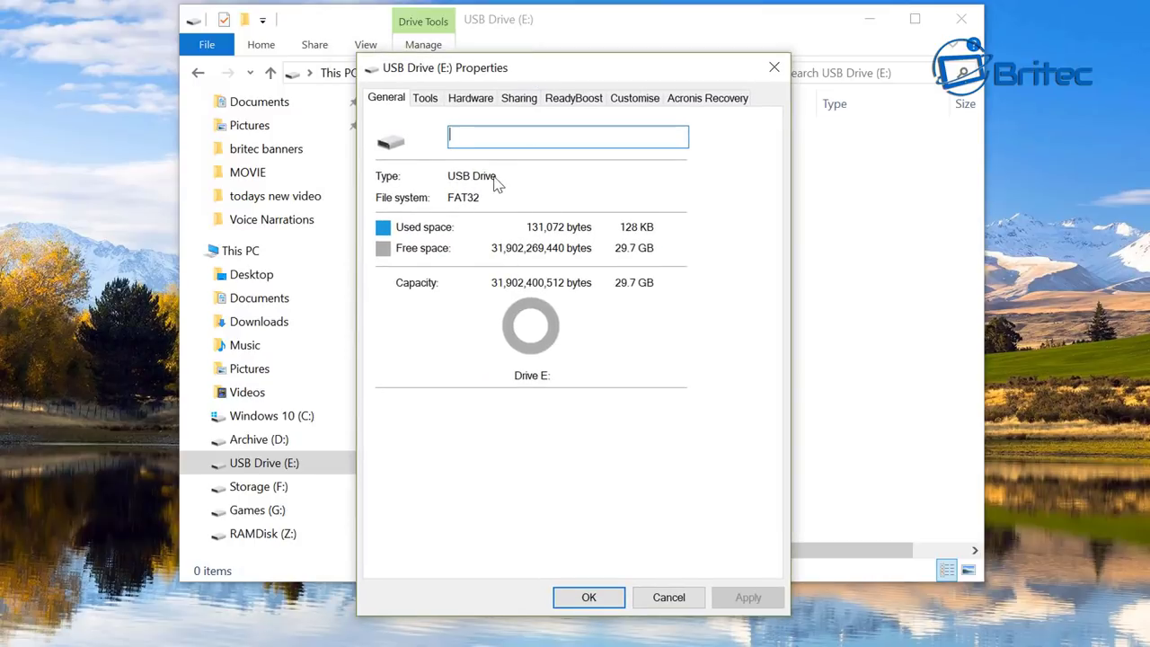
click(428, 100)
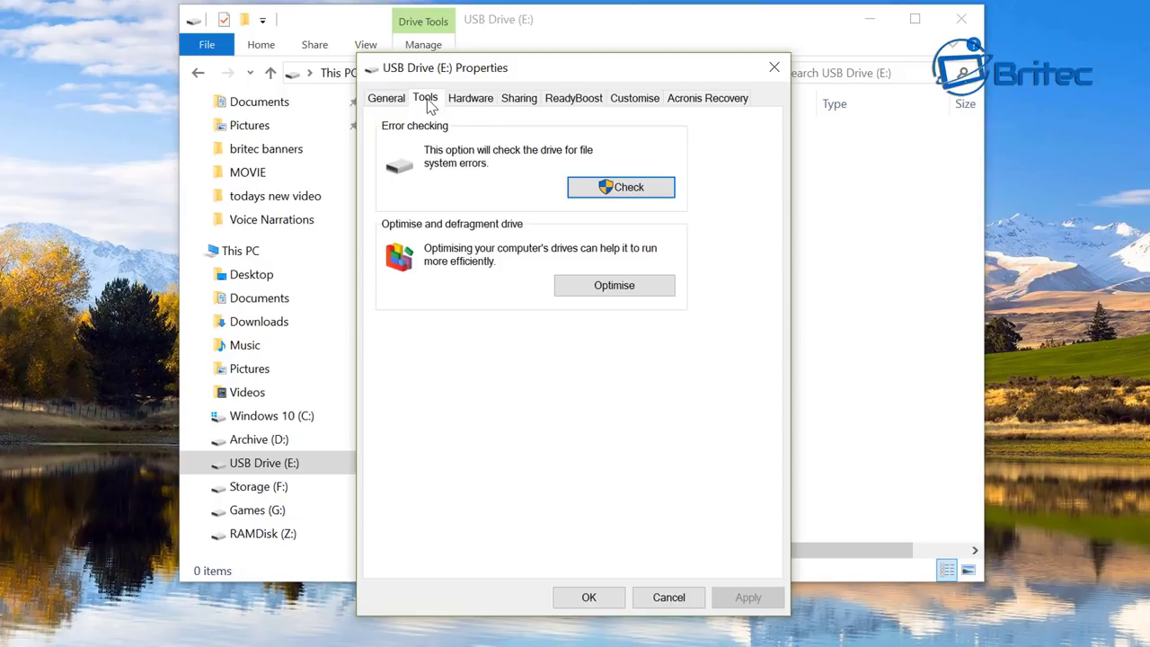
click(774, 68)
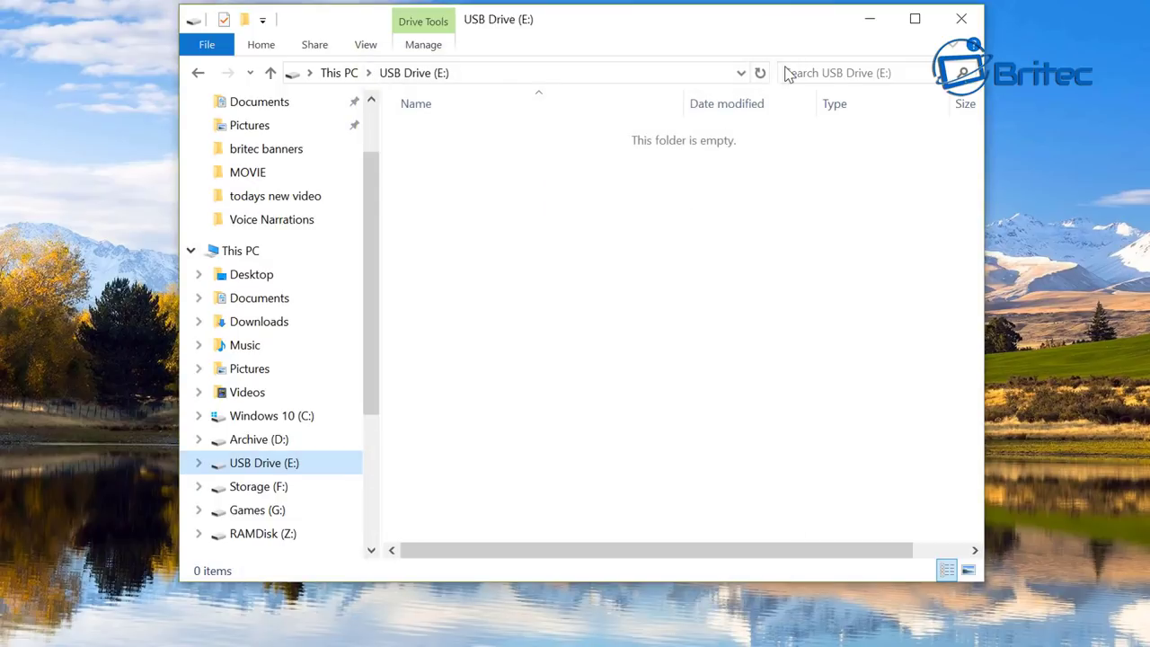
click(961, 18)
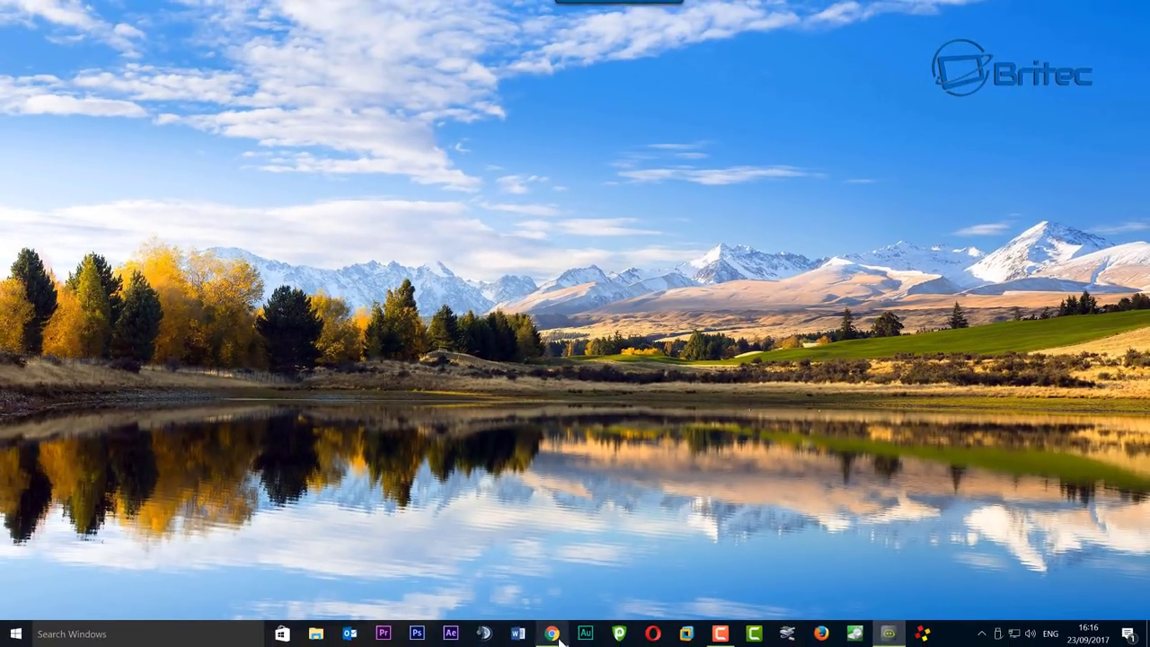
click(551, 633)
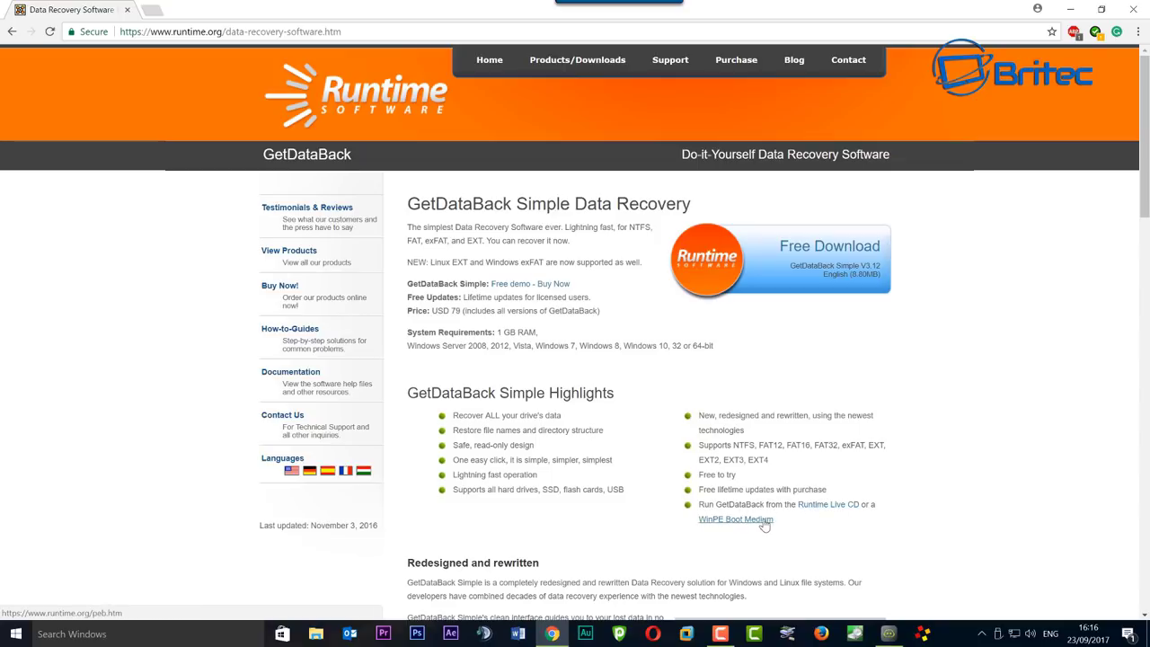
click(1070, 11)
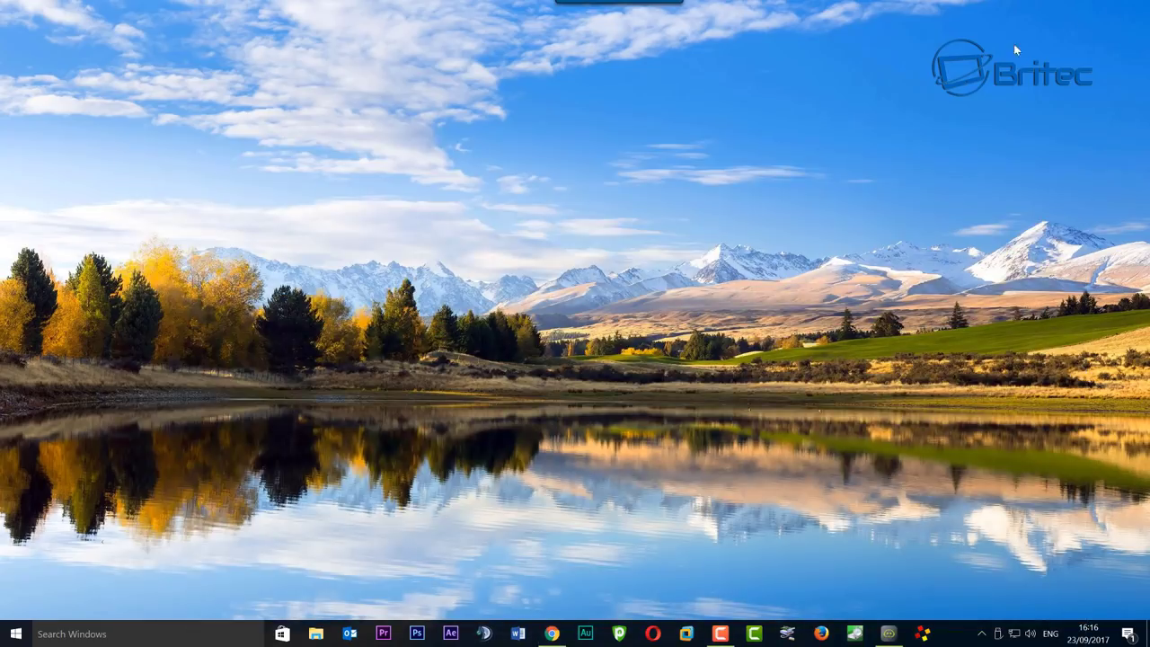
- In GetDataBack, pick DISK3 (29.7 GB), decline the complete scan, and open the FAT32 file system
click(923, 635)
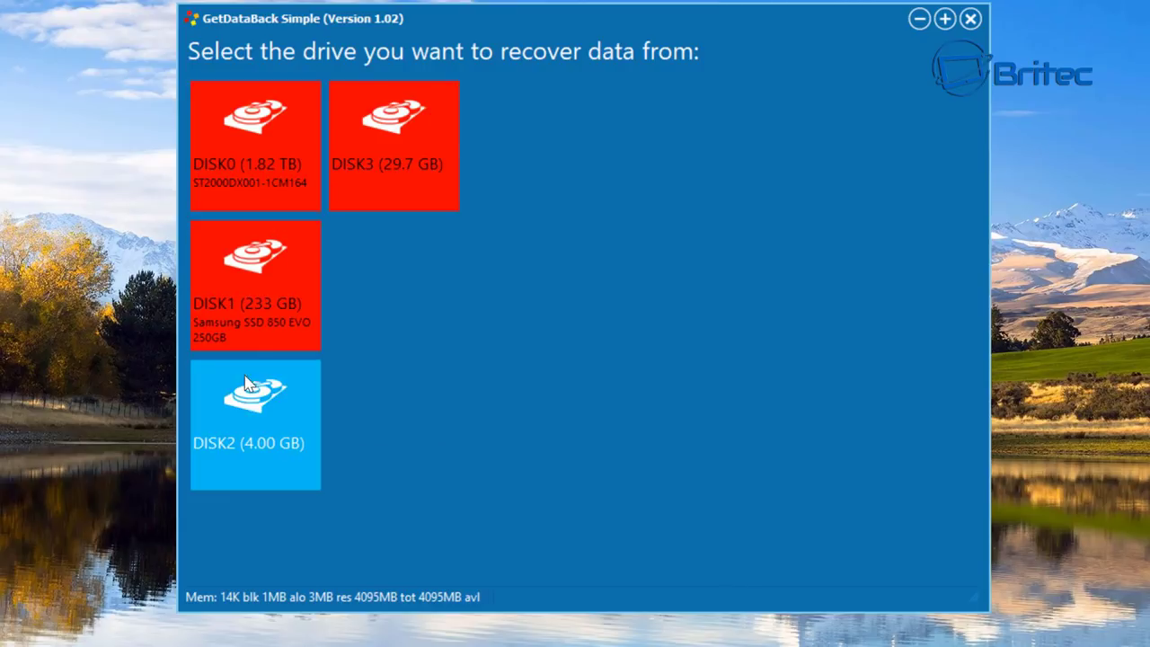
click(384, 174)
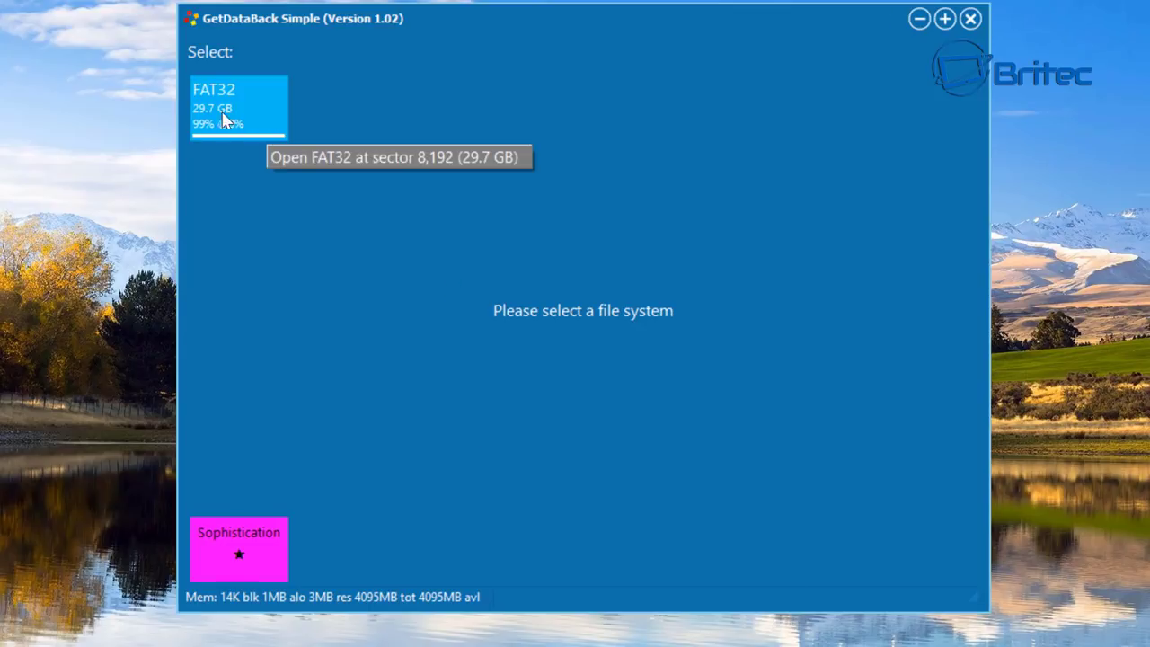
click(244, 545)
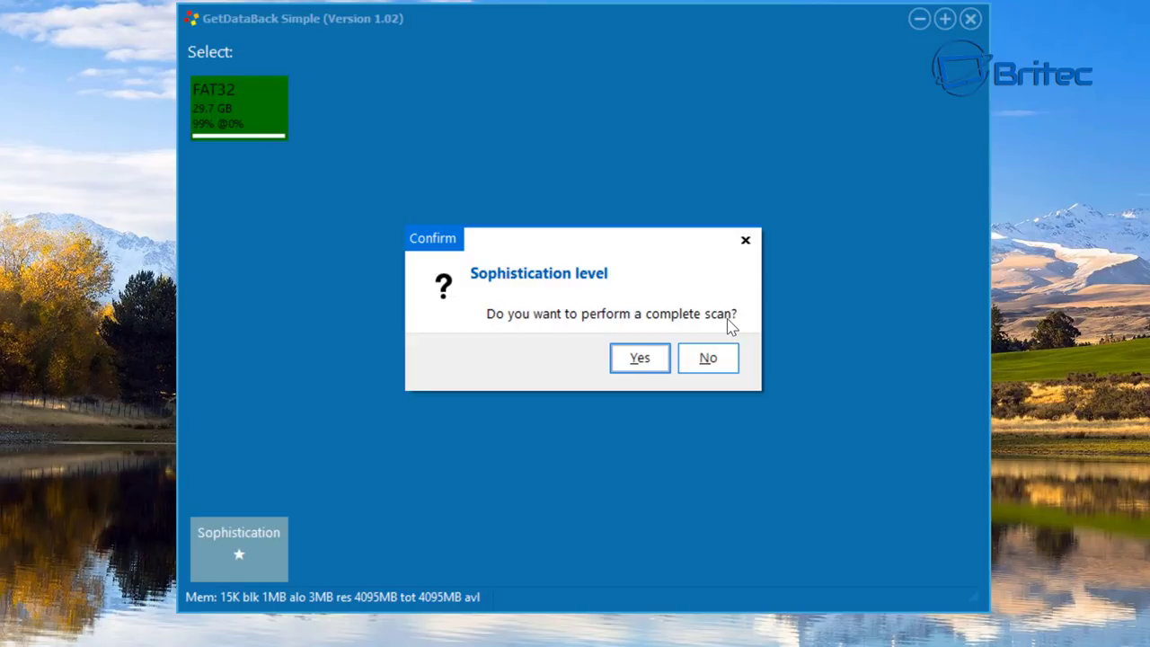
click(708, 359)
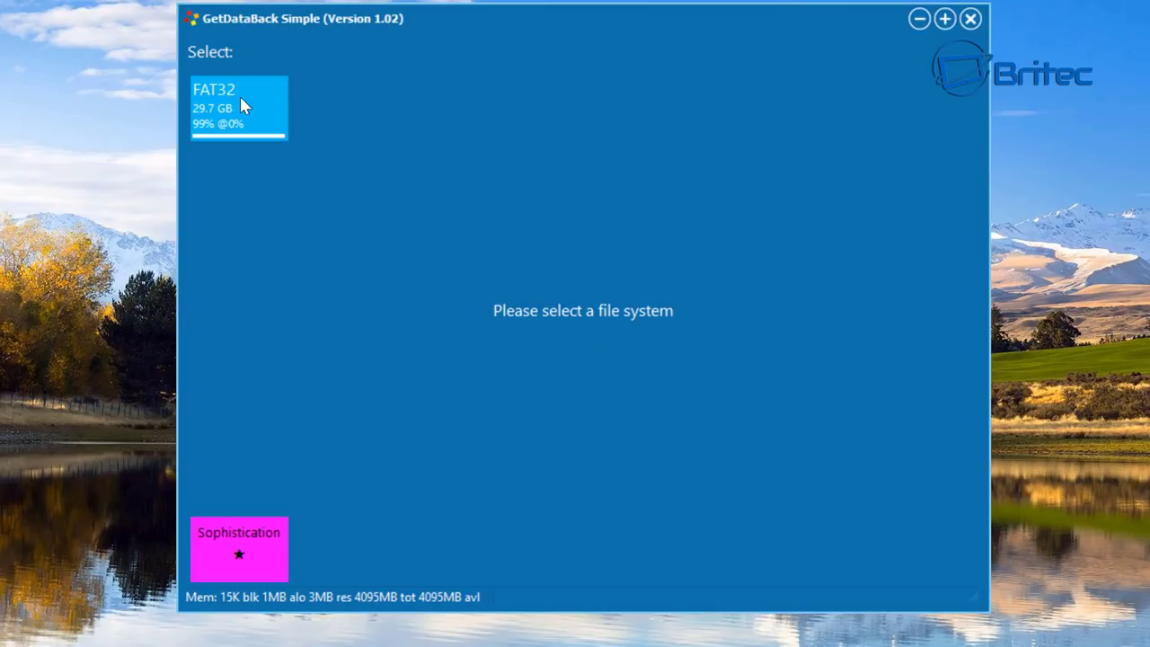
click(240, 106)
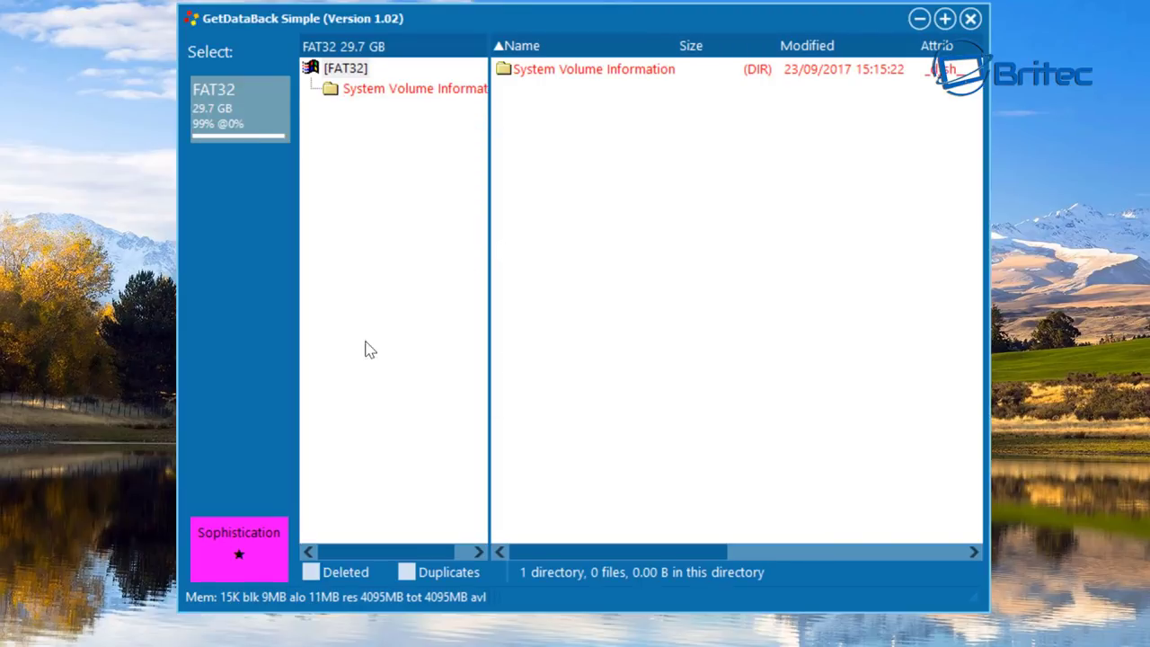
- Accept the complete scan from the Sophistication option to search the FAT32 drive deeper
click(251, 540)
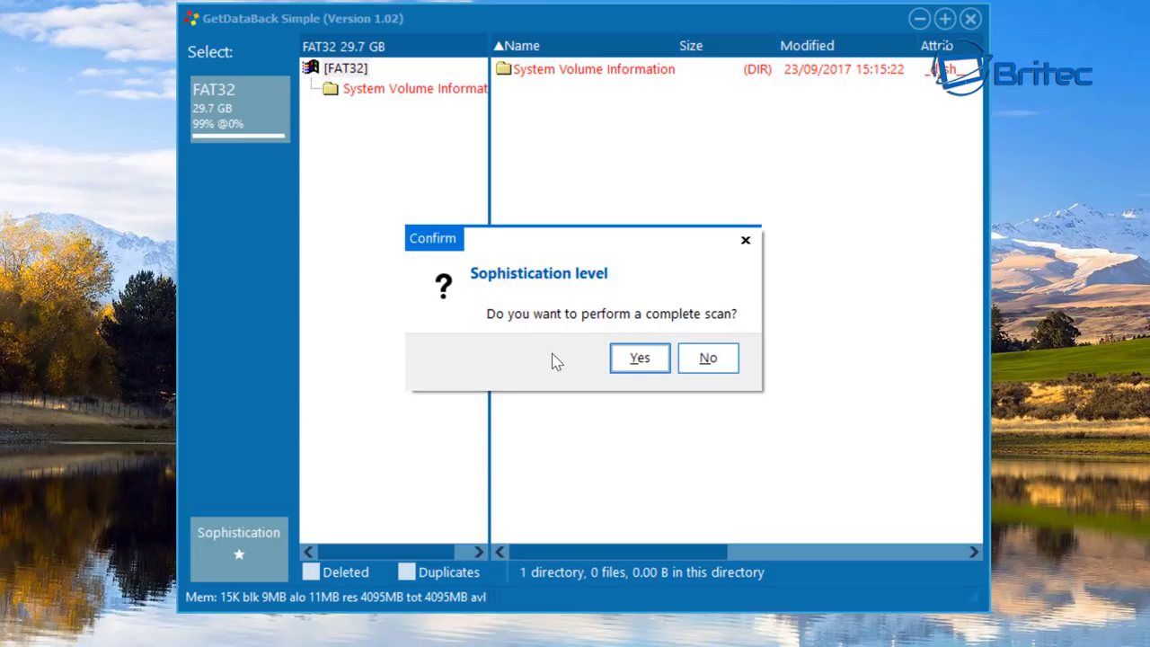
click(640, 358)
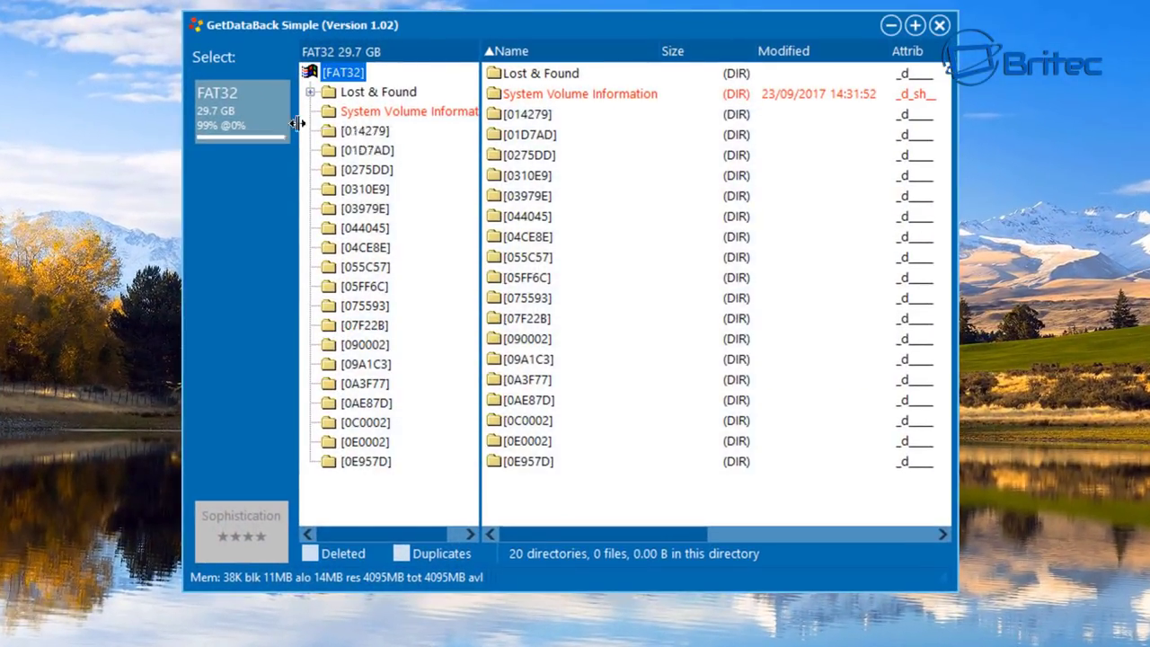
- List the MP3 files in each numbered folder, from [014279] through [0E957D] (234 files, 1.21 GB)
click(355, 132)
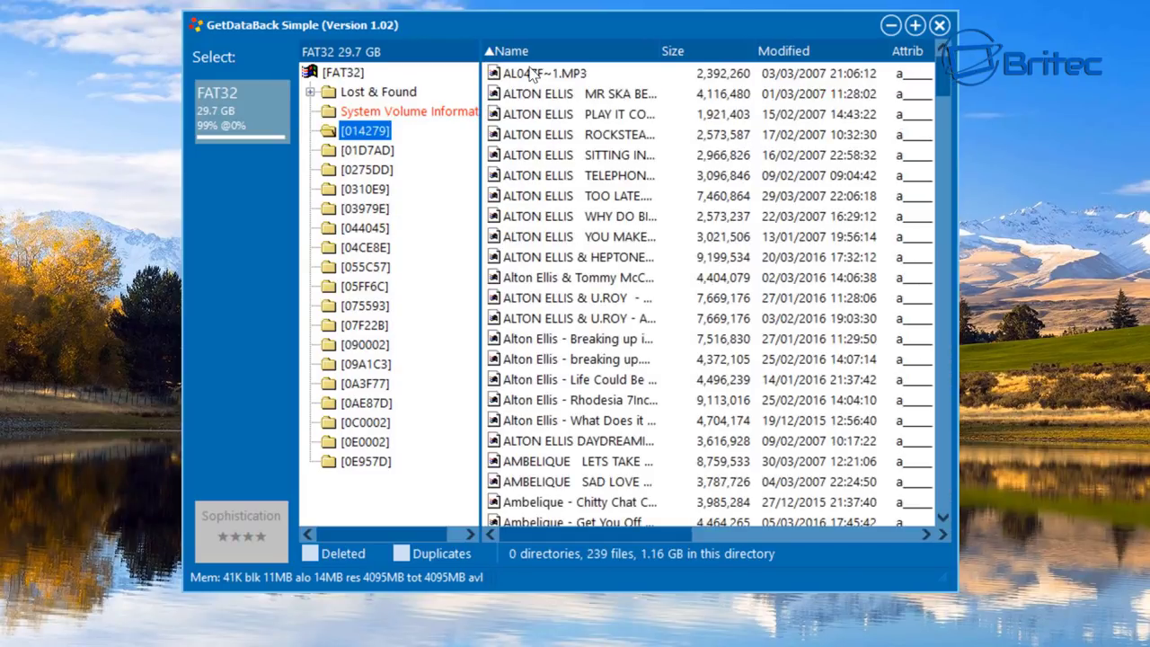
drag(950, 106, 936, 445)
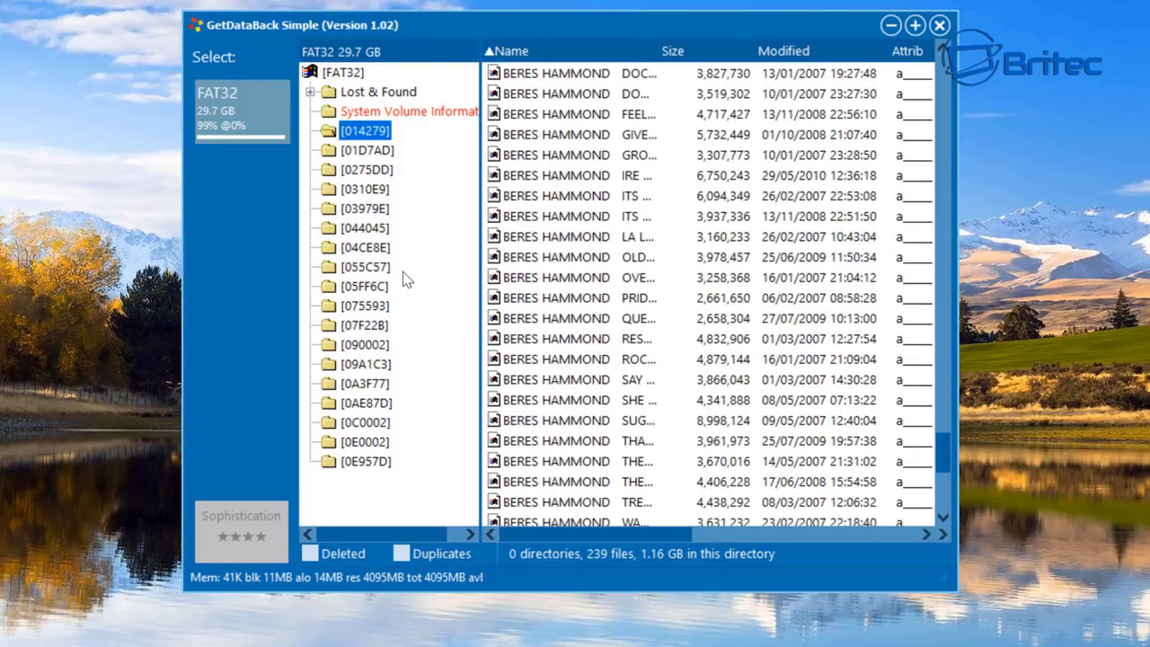
click(362, 153)
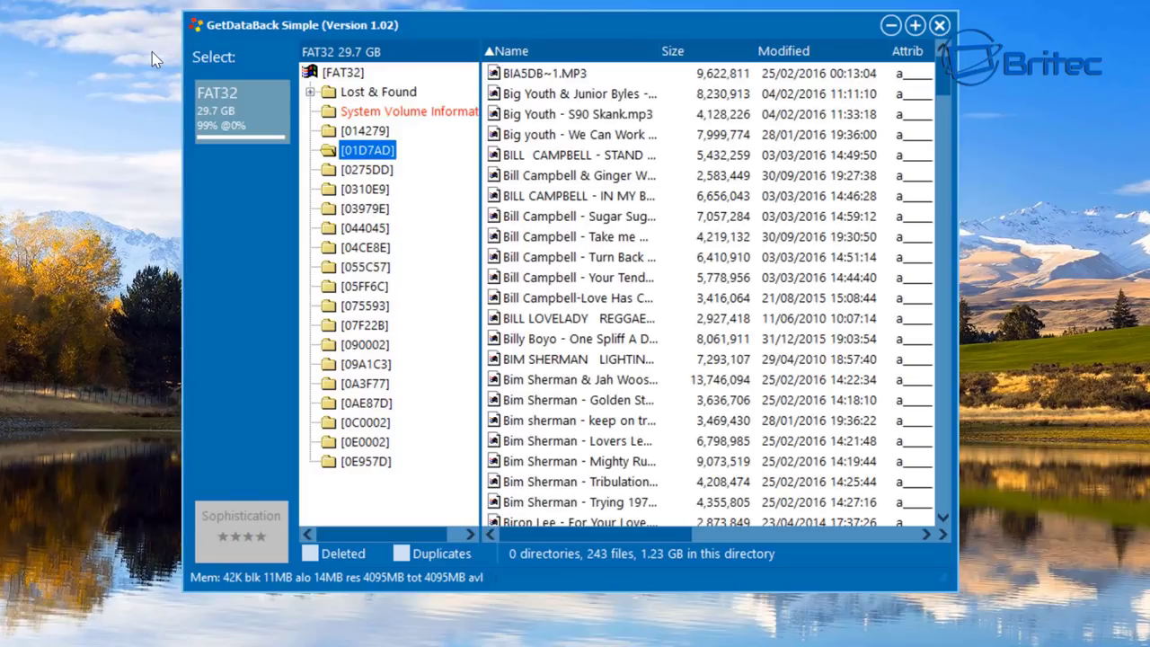
click(366, 190)
click(364, 208)
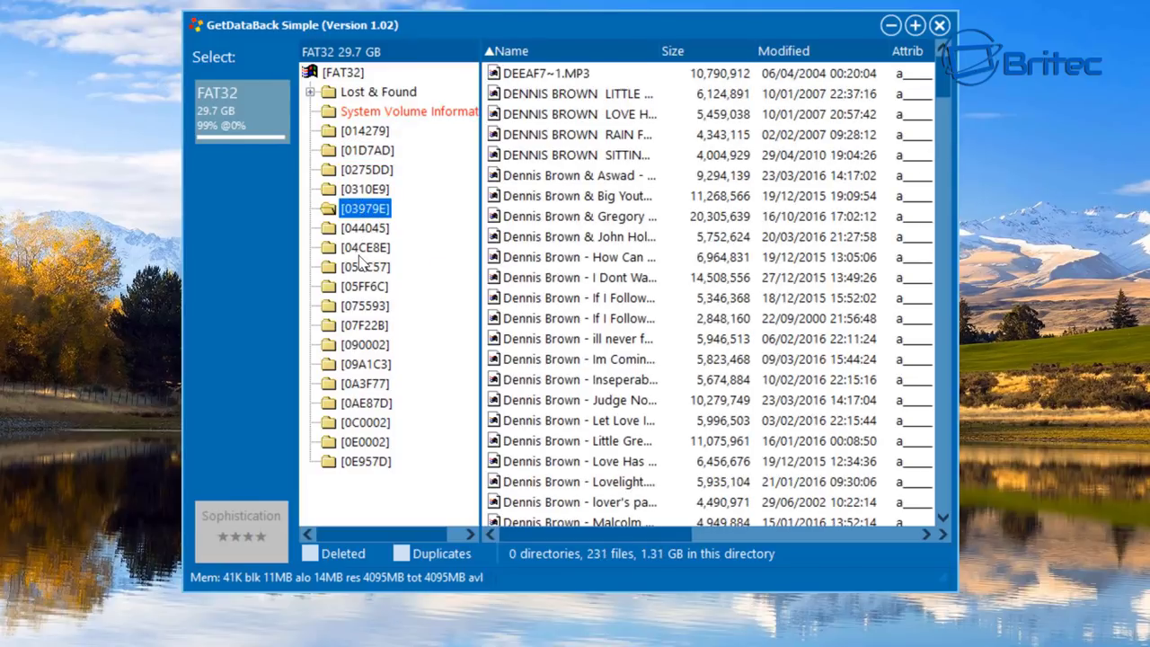
click(364, 248)
click(363, 285)
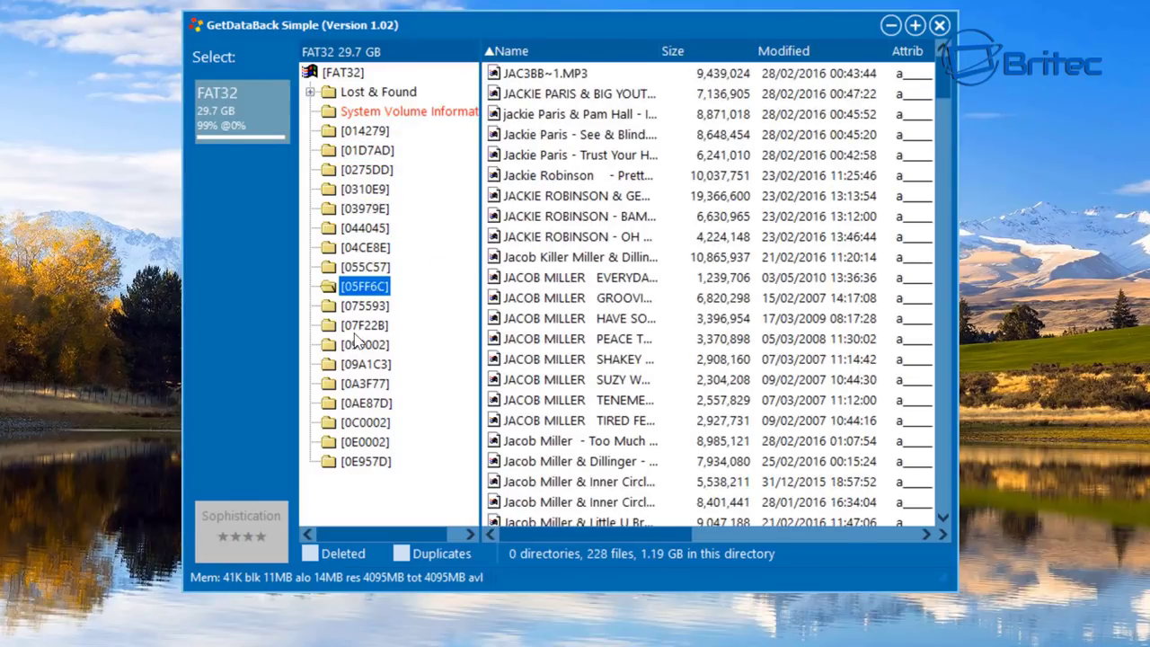
key(Down)
key(Down)
click(347, 364)
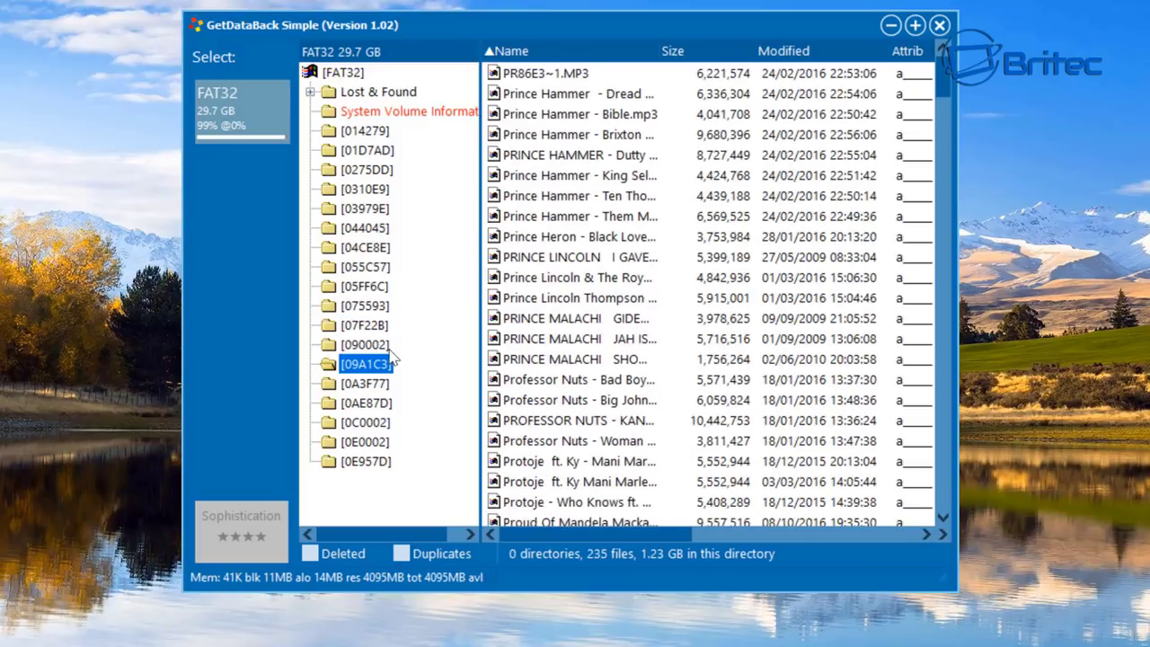
click(388, 404)
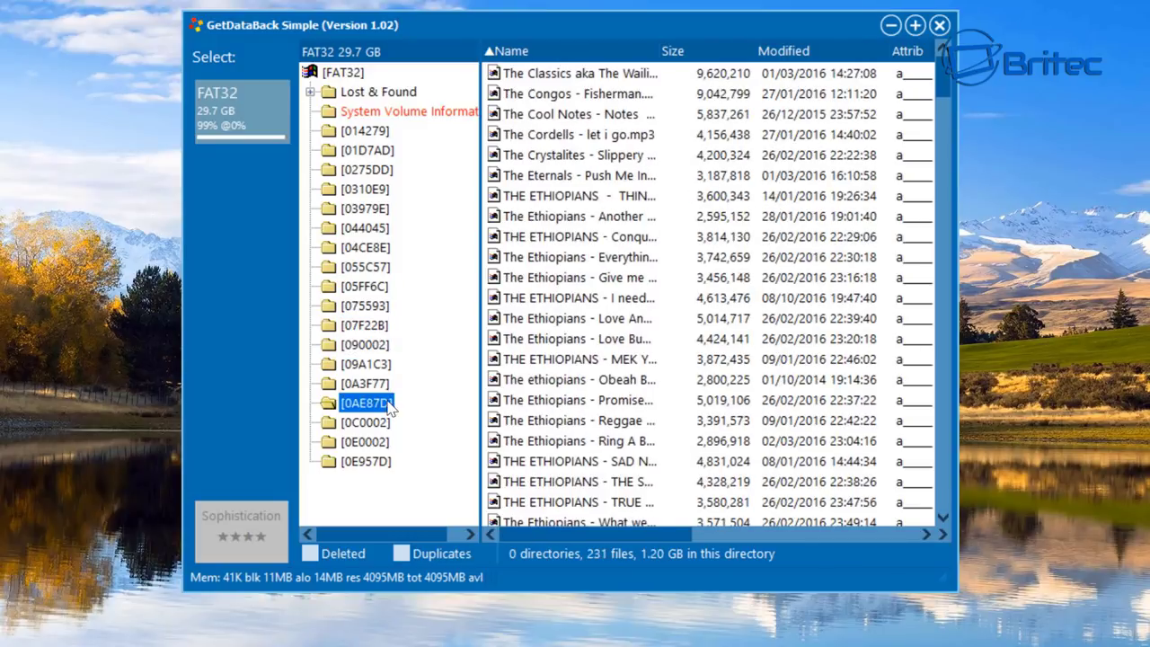
click(361, 422)
click(388, 461)
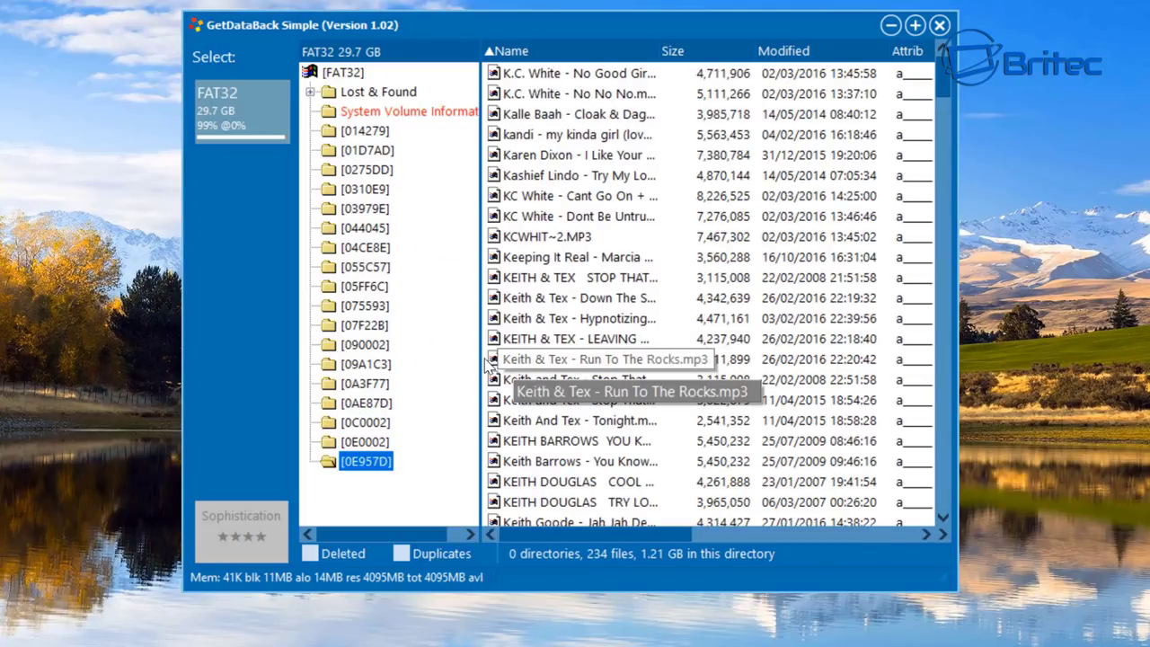
click(365, 134)
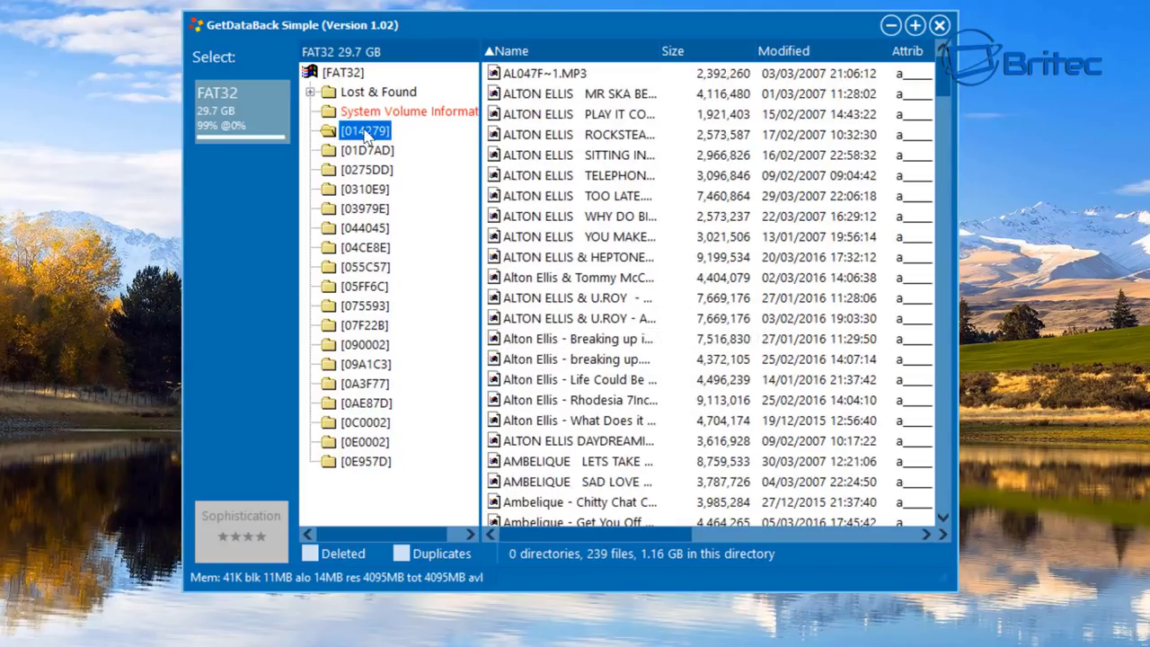
click(611, 97)
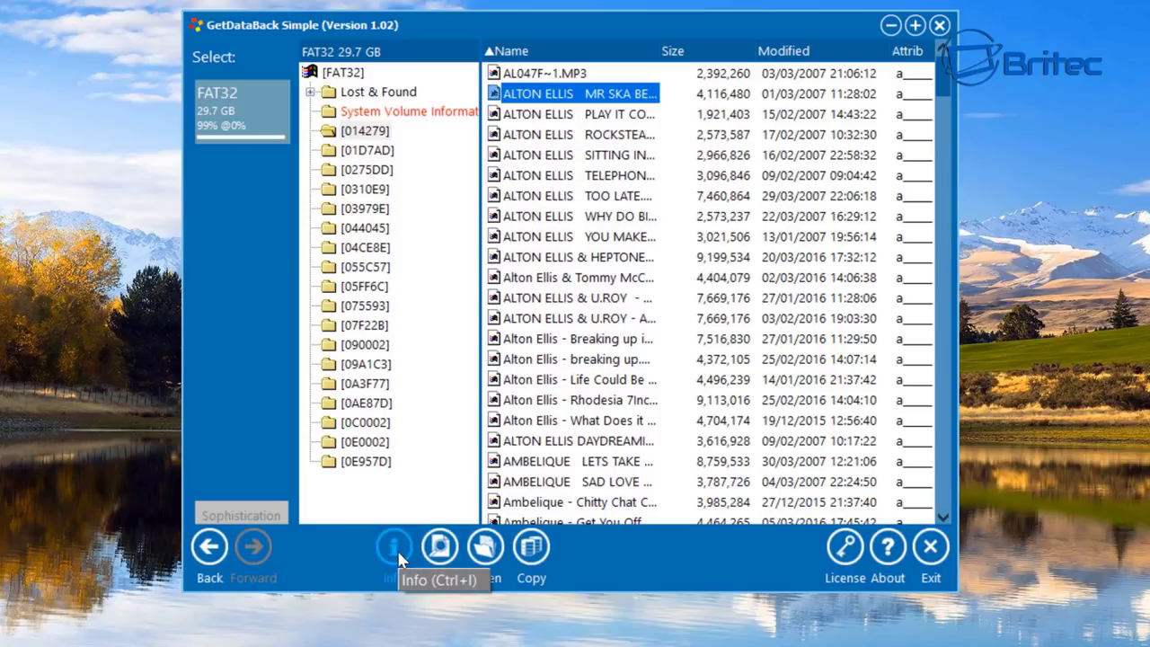
click(485, 548)
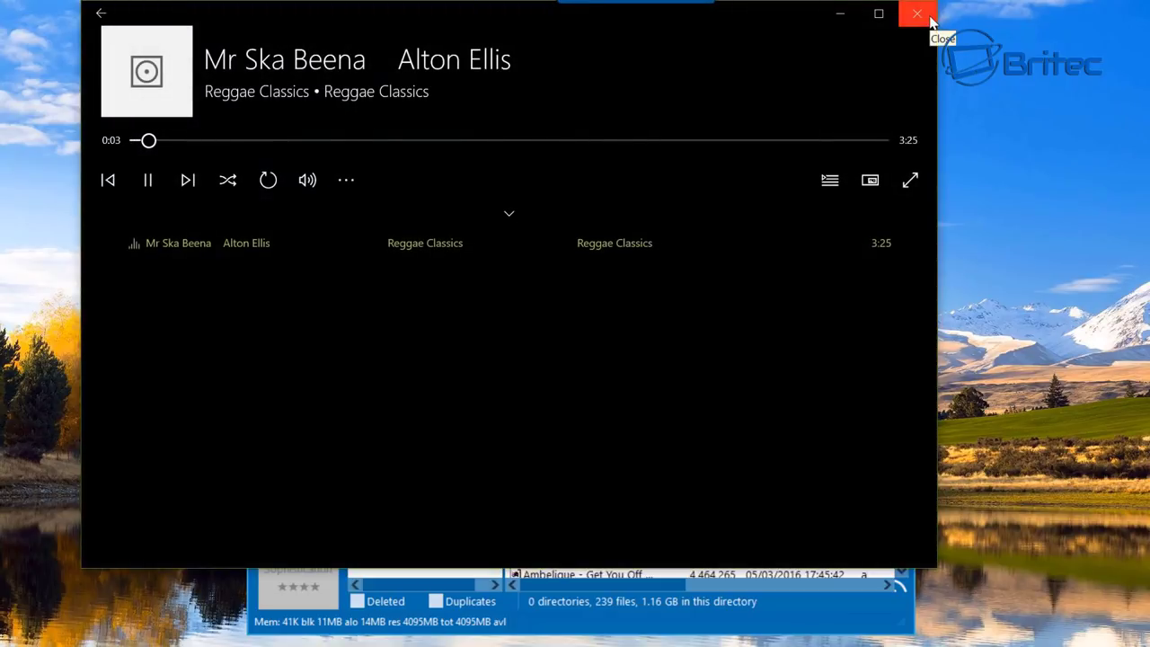
click(930, 20)
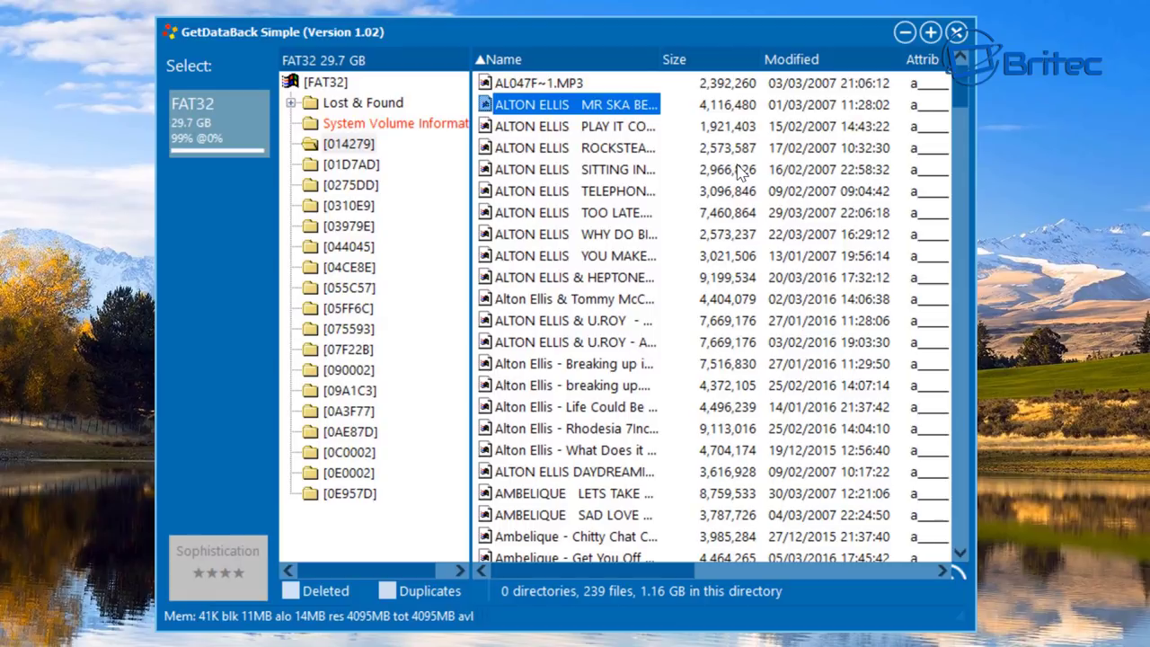
- Copy the Mr Ska Beena track to the D:\Recovered Data folder
right_click(620, 106)
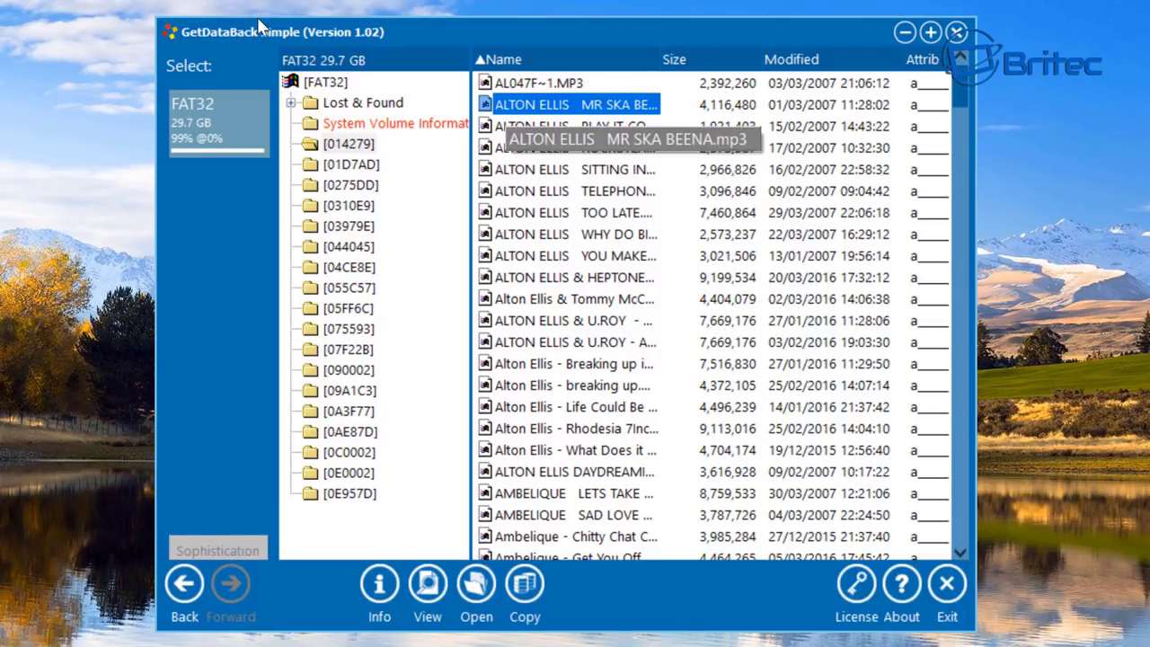
click(530, 583)
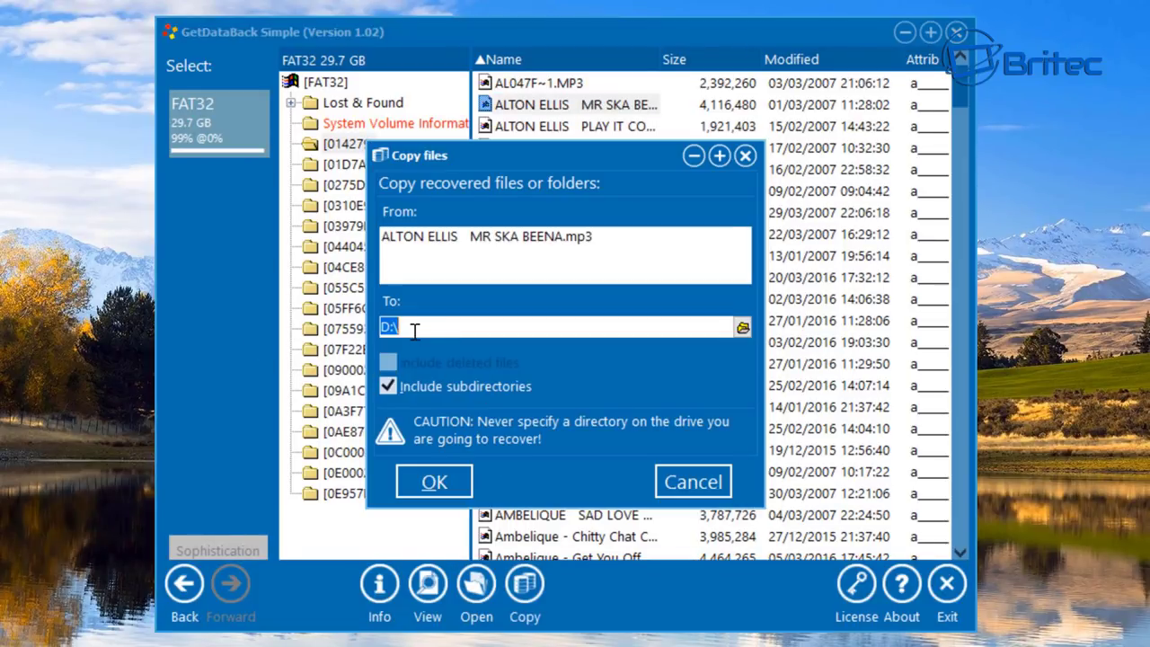
click(488, 327)
click(743, 327)
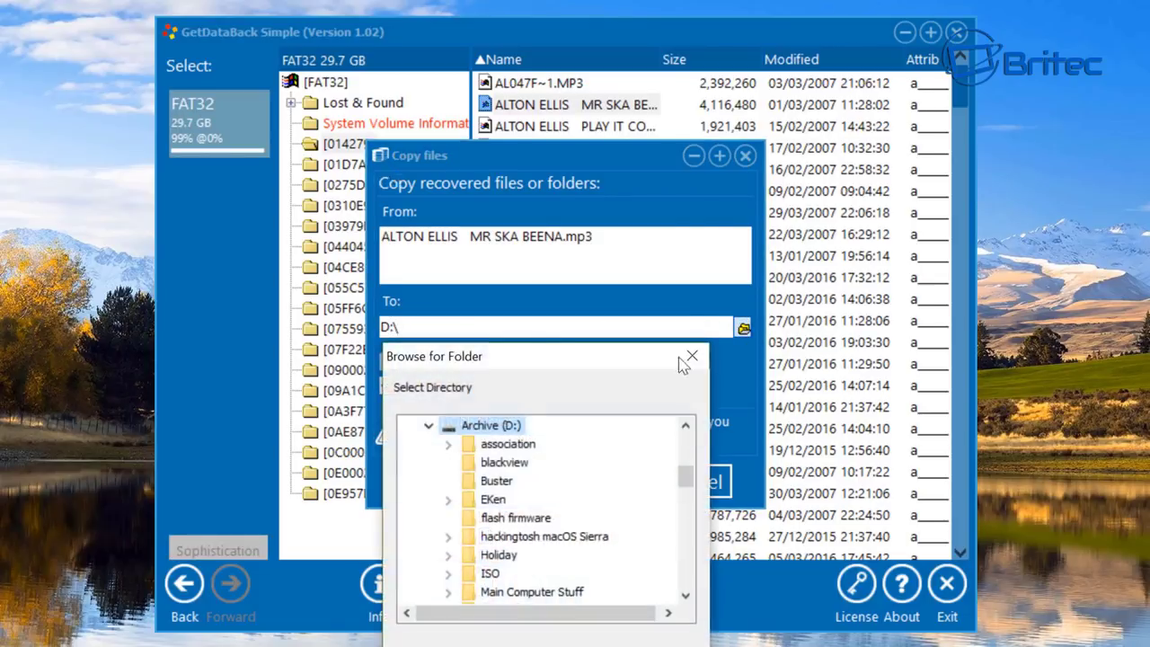
drag(536, 286, 534, 267)
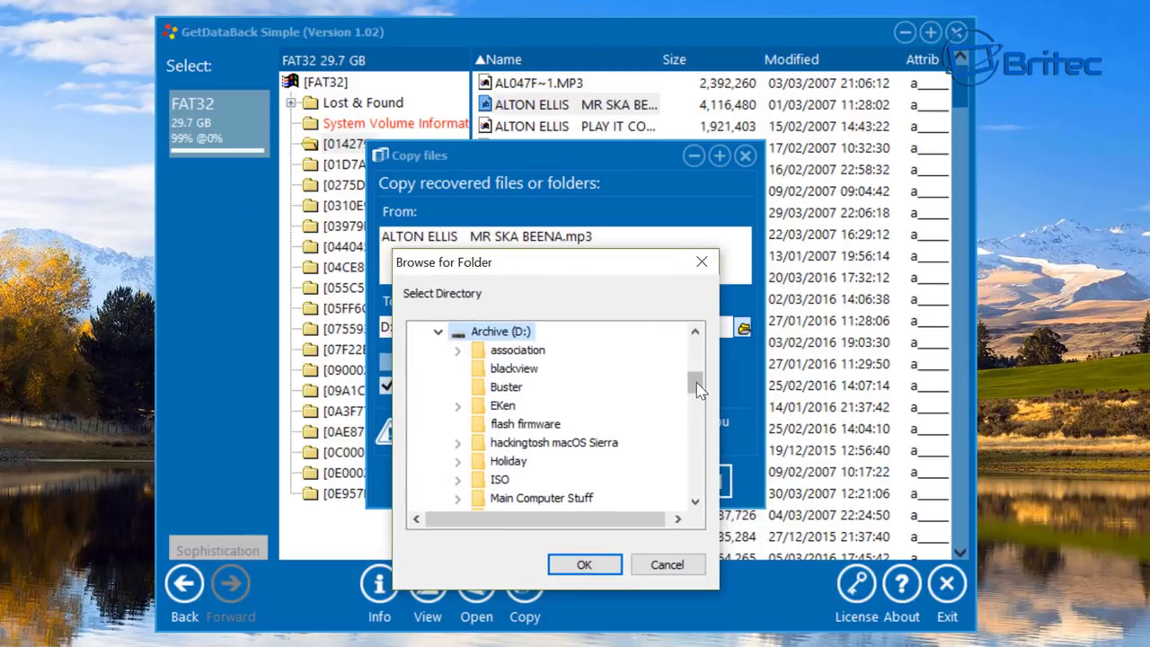
drag(700, 388, 699, 404)
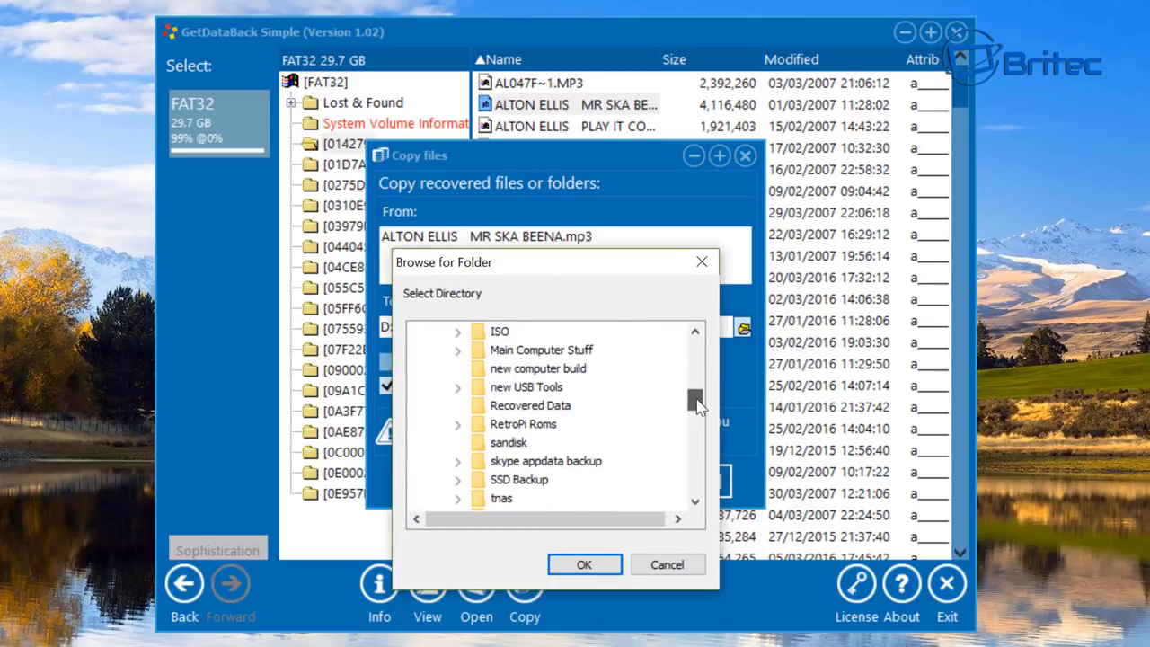
click(530, 405)
click(584, 564)
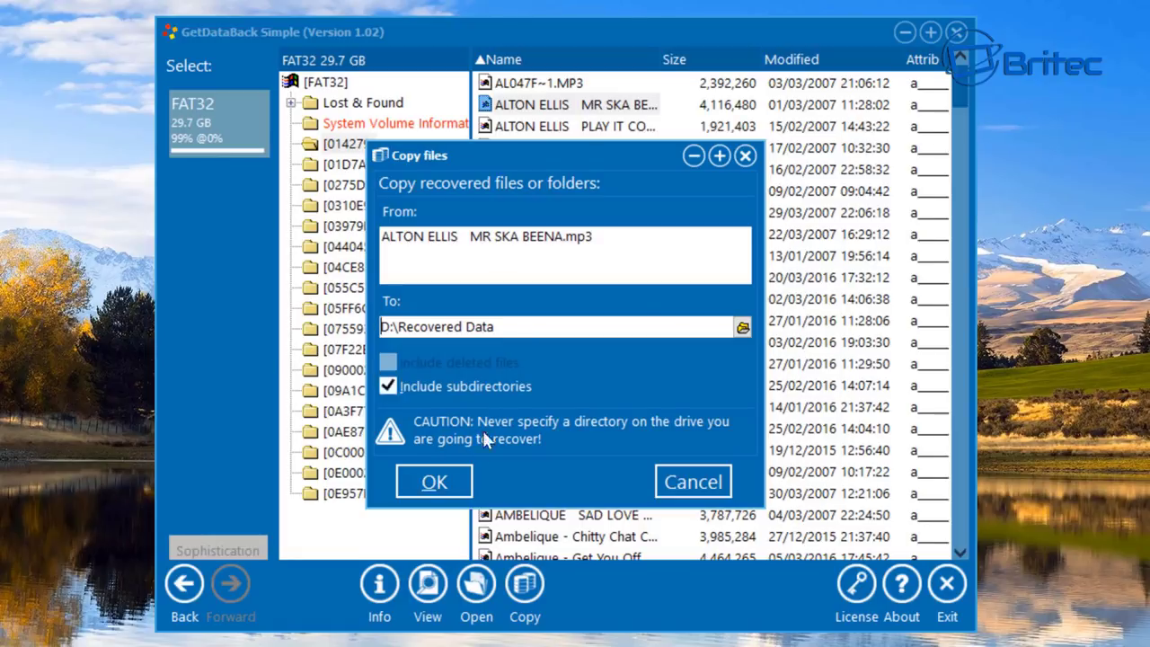
key(Return)
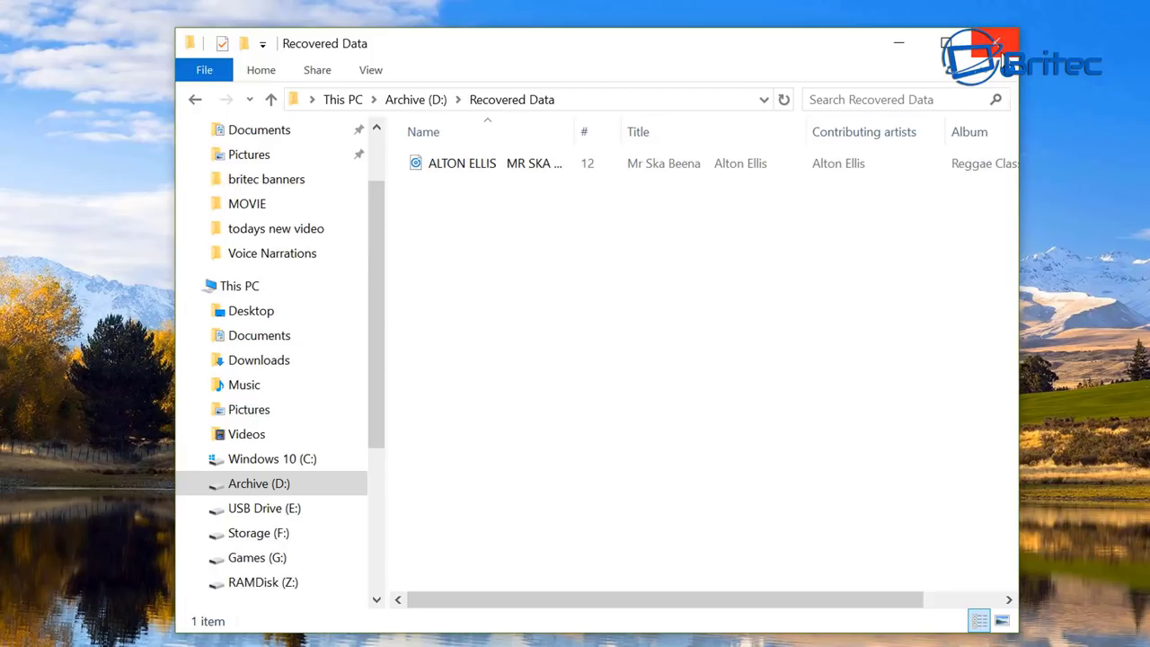
- Close the Recovered Data Explorer window to return to the desktop
click(998, 42)
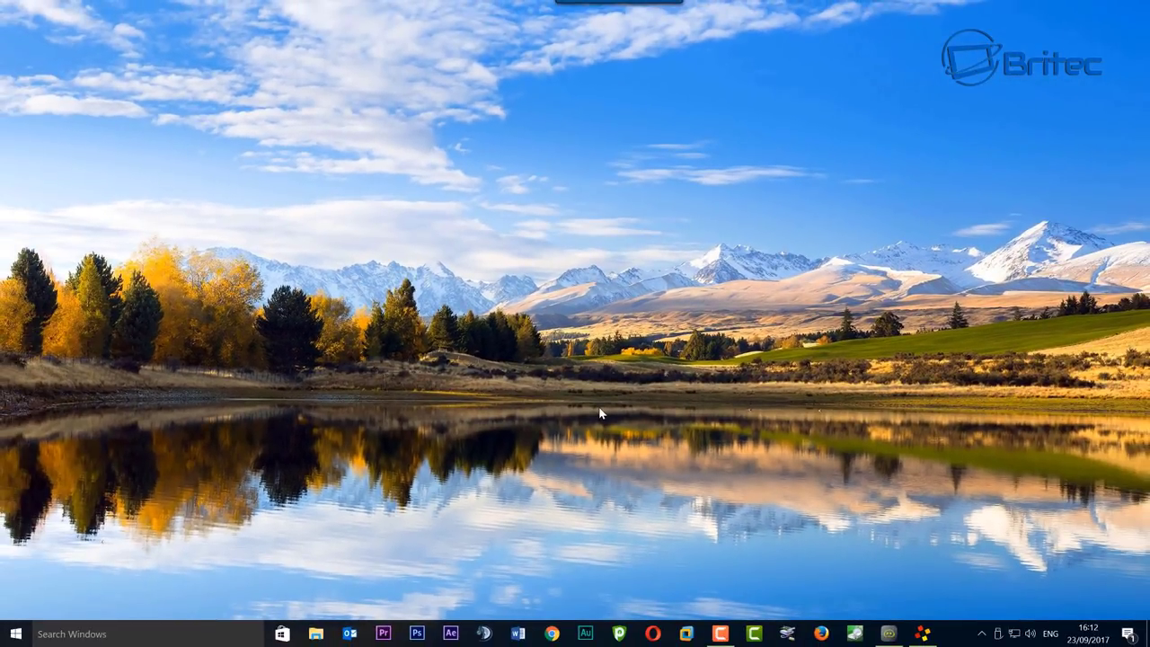